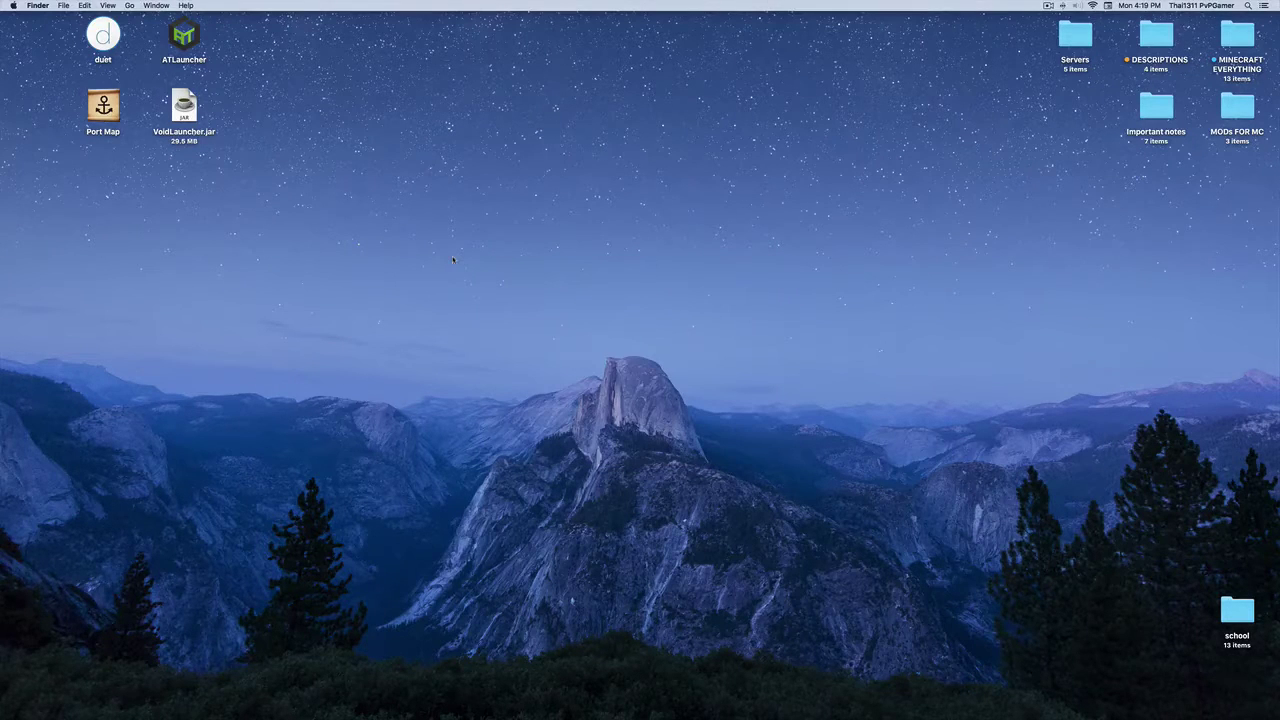
# - Select and deselect several desktop icons, then move the Safari Google window toward the centre
pyautogui.moveTo(224, 156); pyautogui.dragTo(77, 16)
pyautogui.click(289, 222)
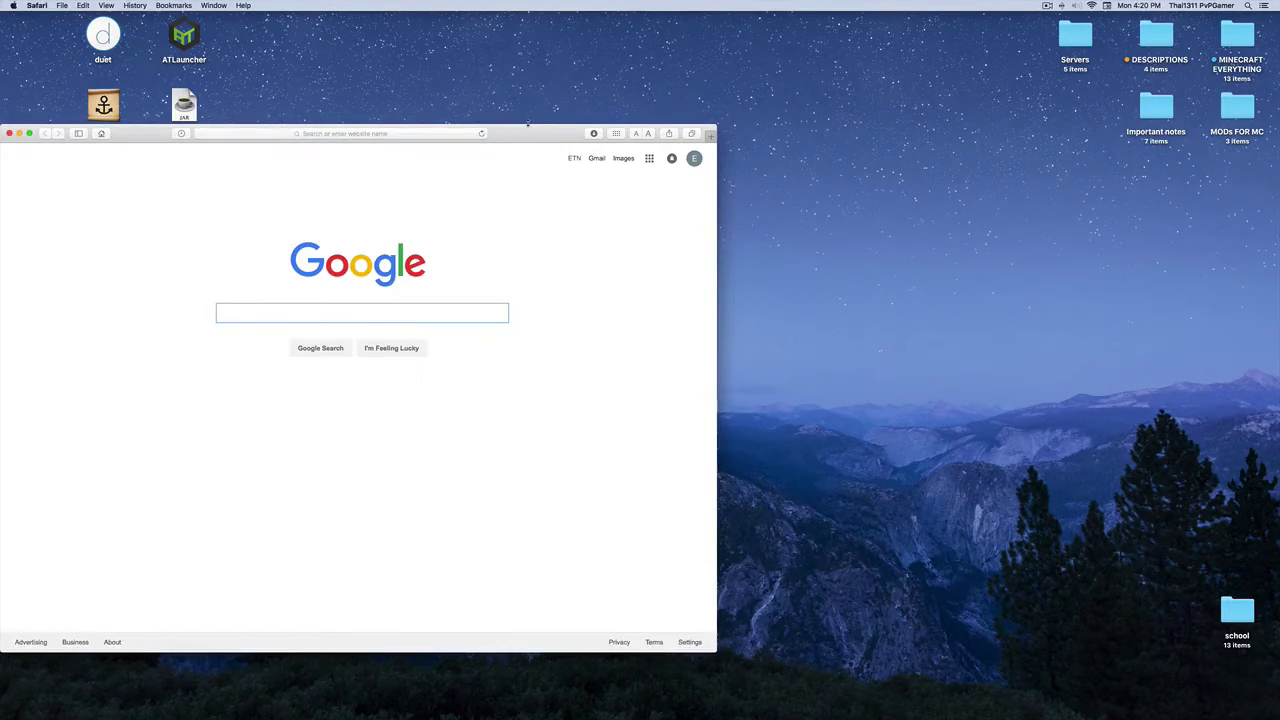
pyautogui.moveTo(535, 125); pyautogui.dragTo(736, 122)
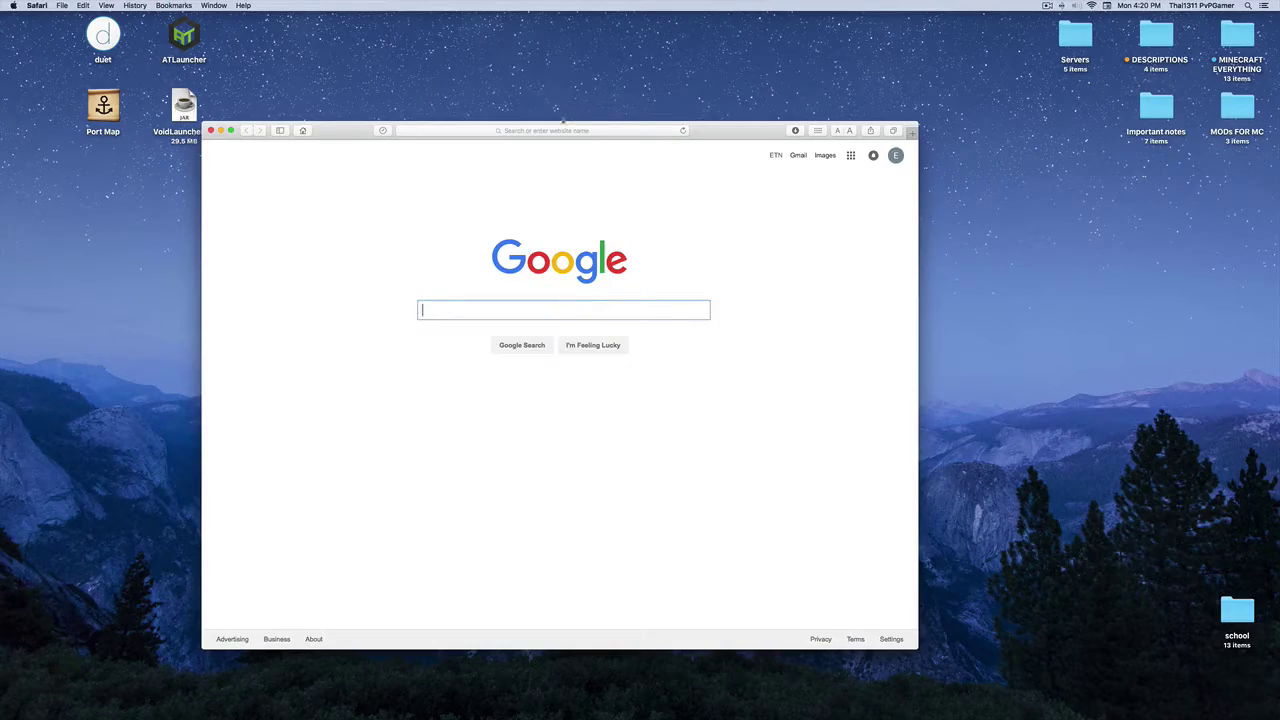
# - Paste the adf.ly download link into Safari's address bar and load it
pyautogui.click(553, 130)
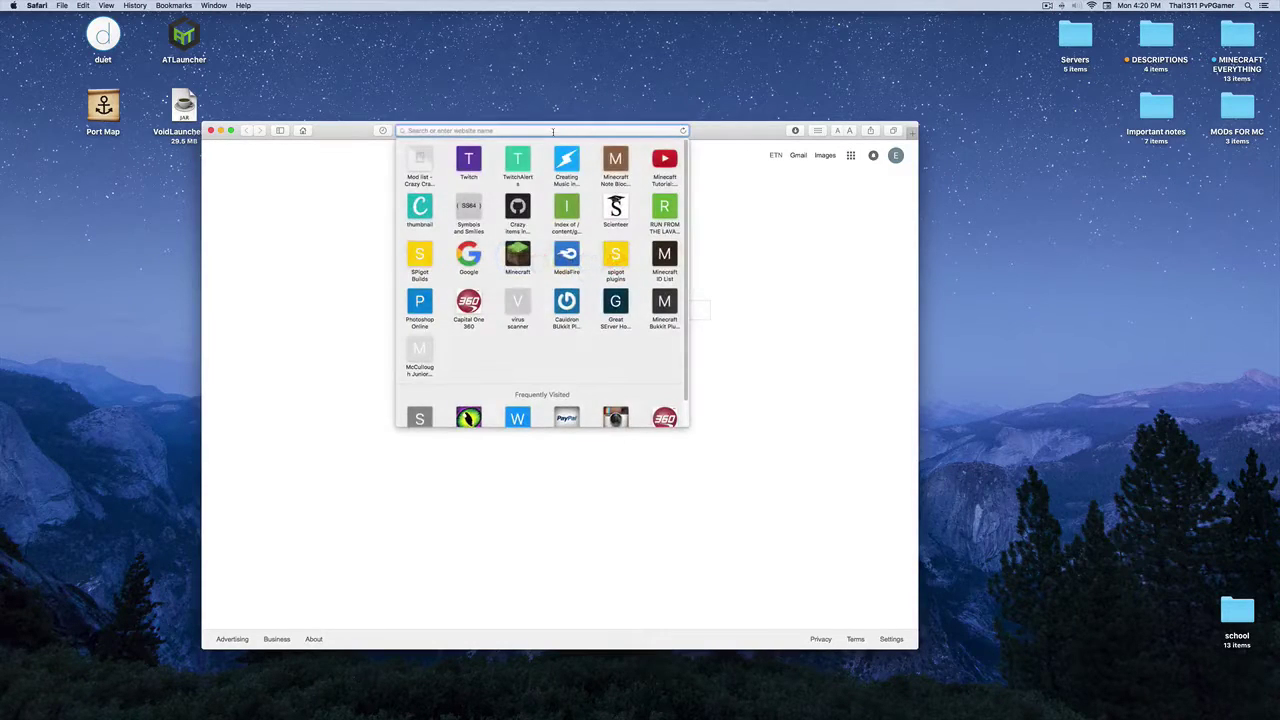
pyautogui.write('http://adf.ly/1UcCUE')
pyautogui.press('Return')
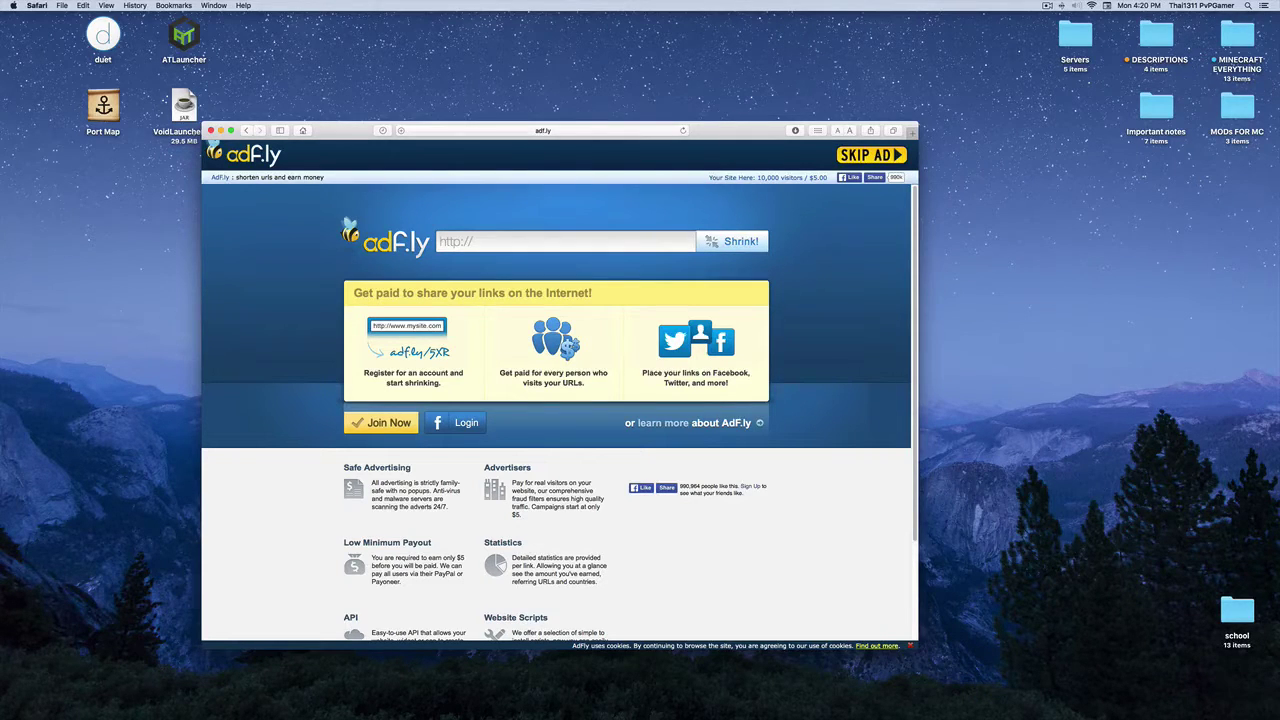
# - Skip the ad, download Cauldron_tutorial.zip from MediaFire, and close both browser windows
pyautogui.click(851, 155)
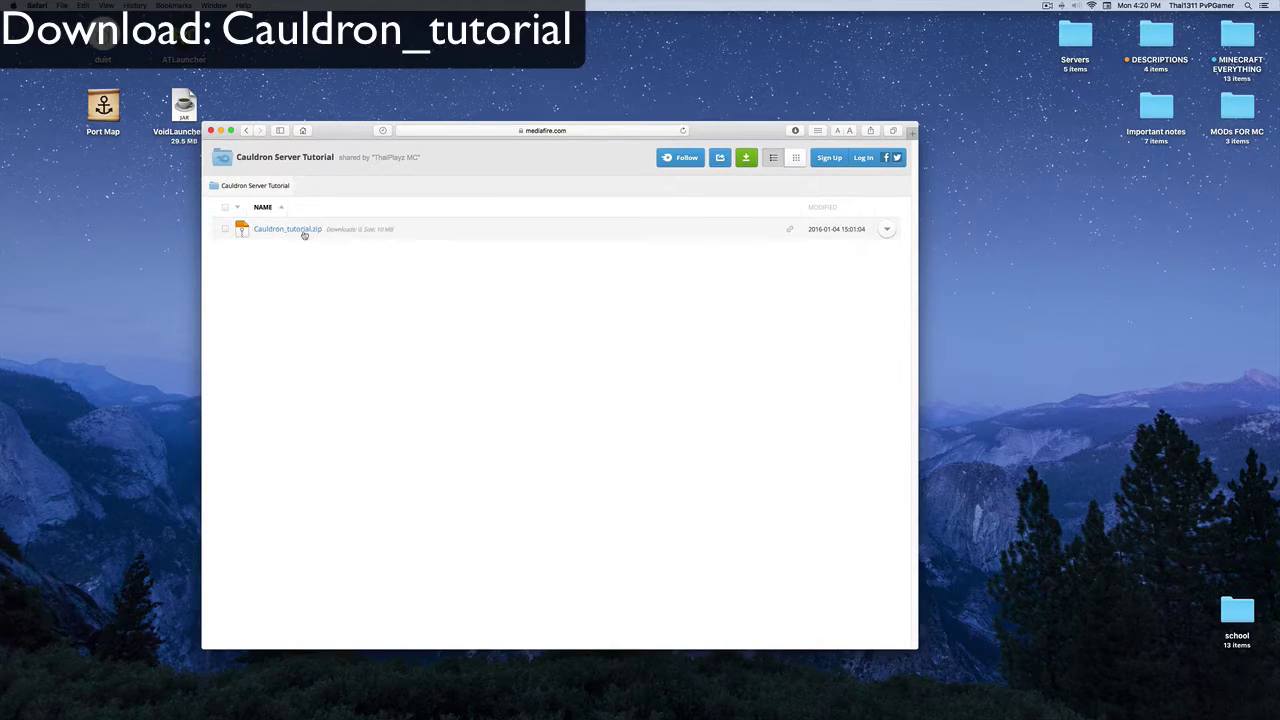
pyautogui.click(304, 234)
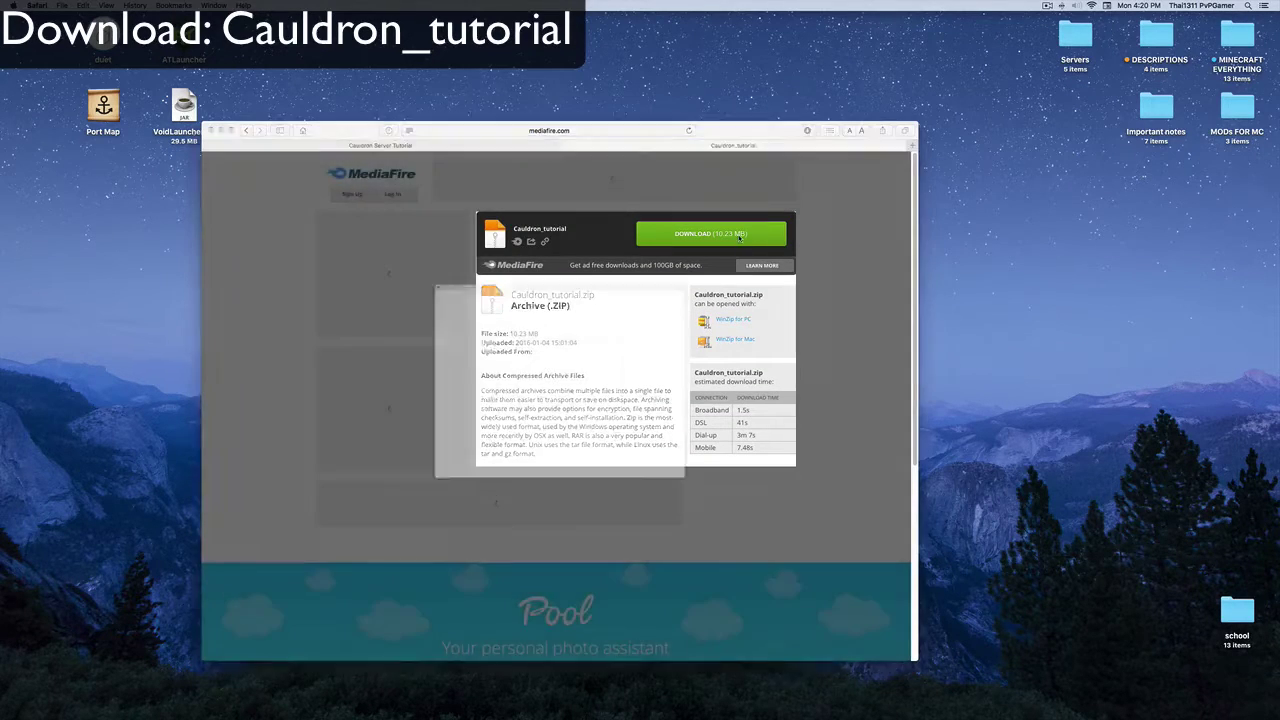
pyautogui.click(740, 234)
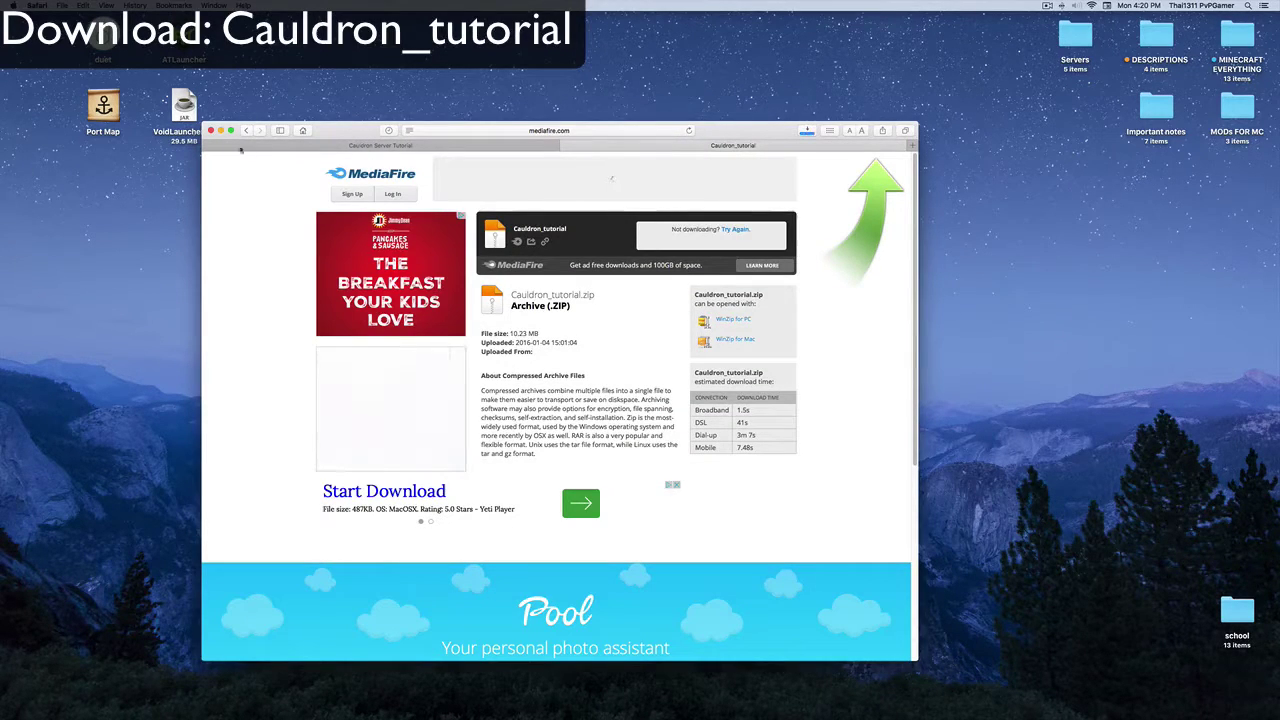
pyautogui.click(211, 131)
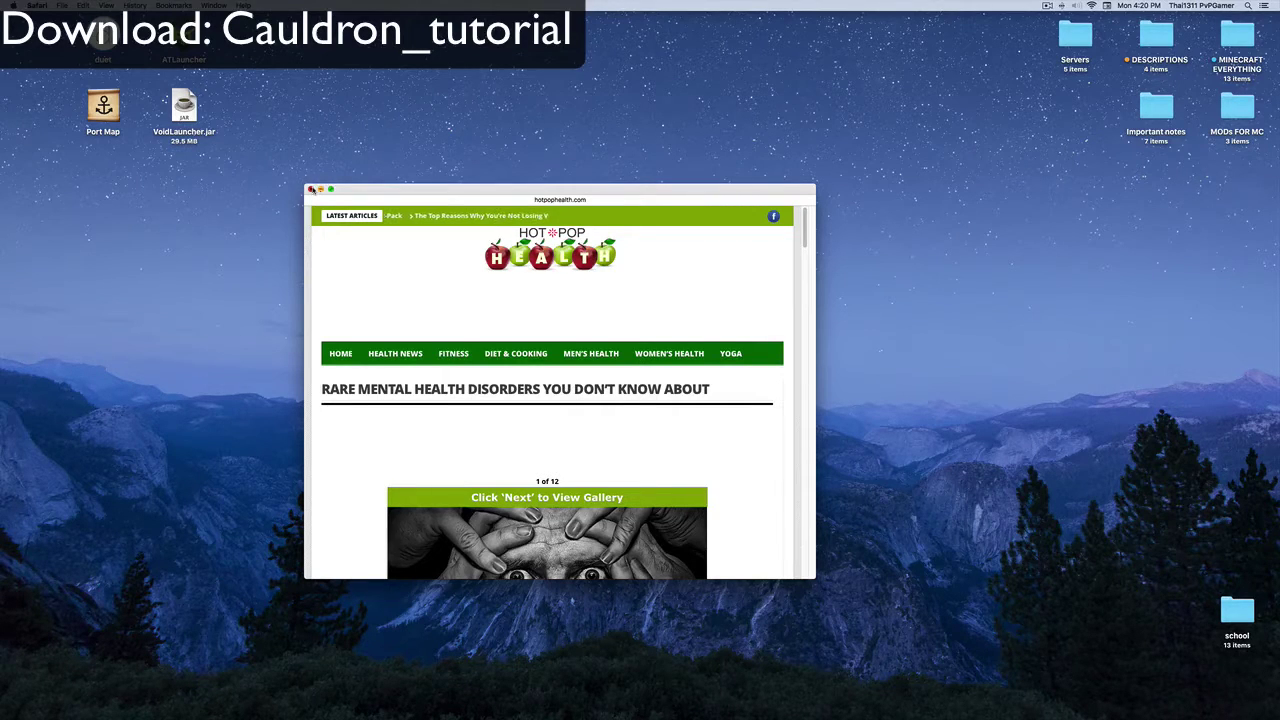
pyautogui.click(311, 189)
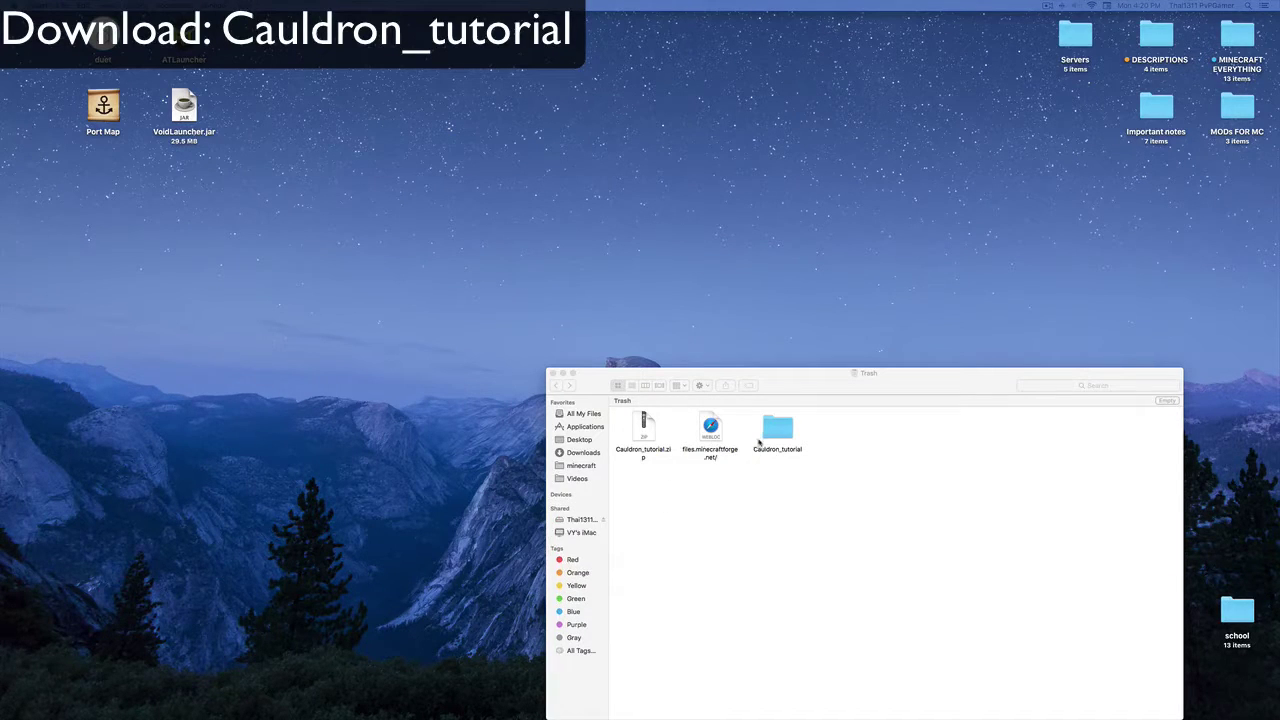
# - Move the Cauldron_tutorial folder from Downloads to the desktop, close the window, and begin emptying Trash
pyautogui.click(583, 453)
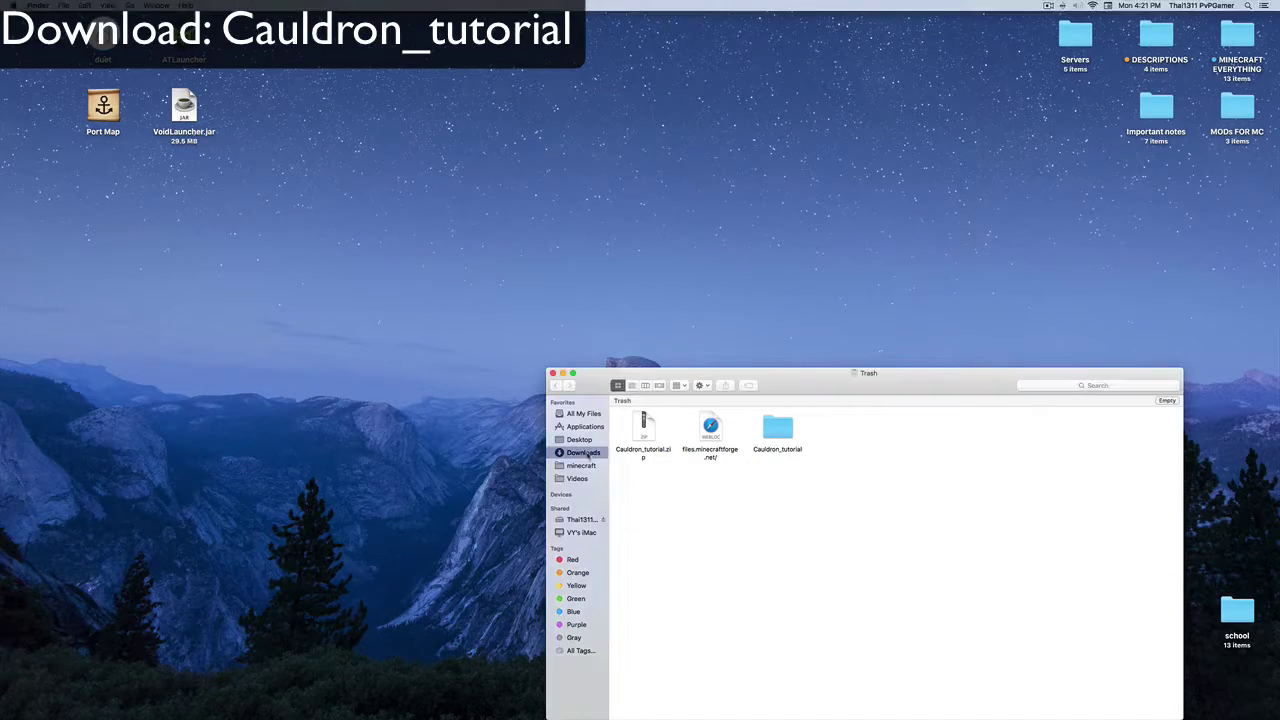
pyautogui.click(698, 412)
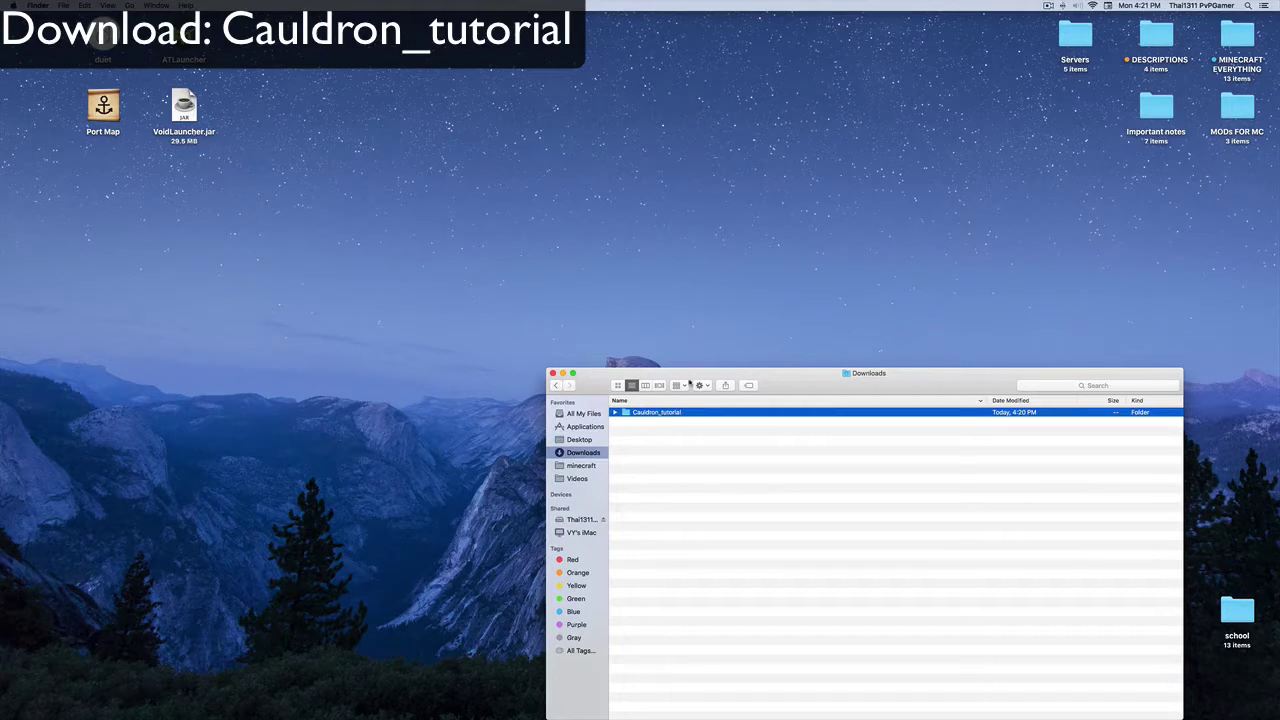
pyautogui.moveTo(681, 412); pyautogui.dragTo(700, 302)
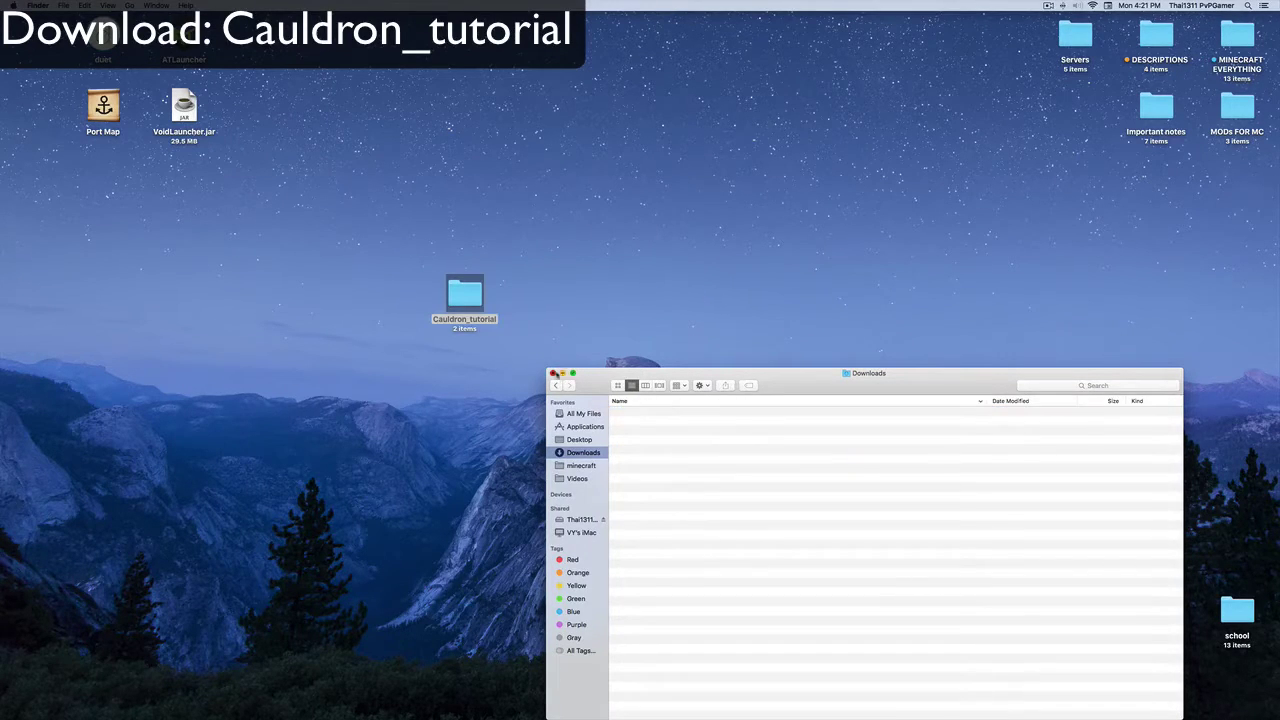
pyautogui.click(554, 373)
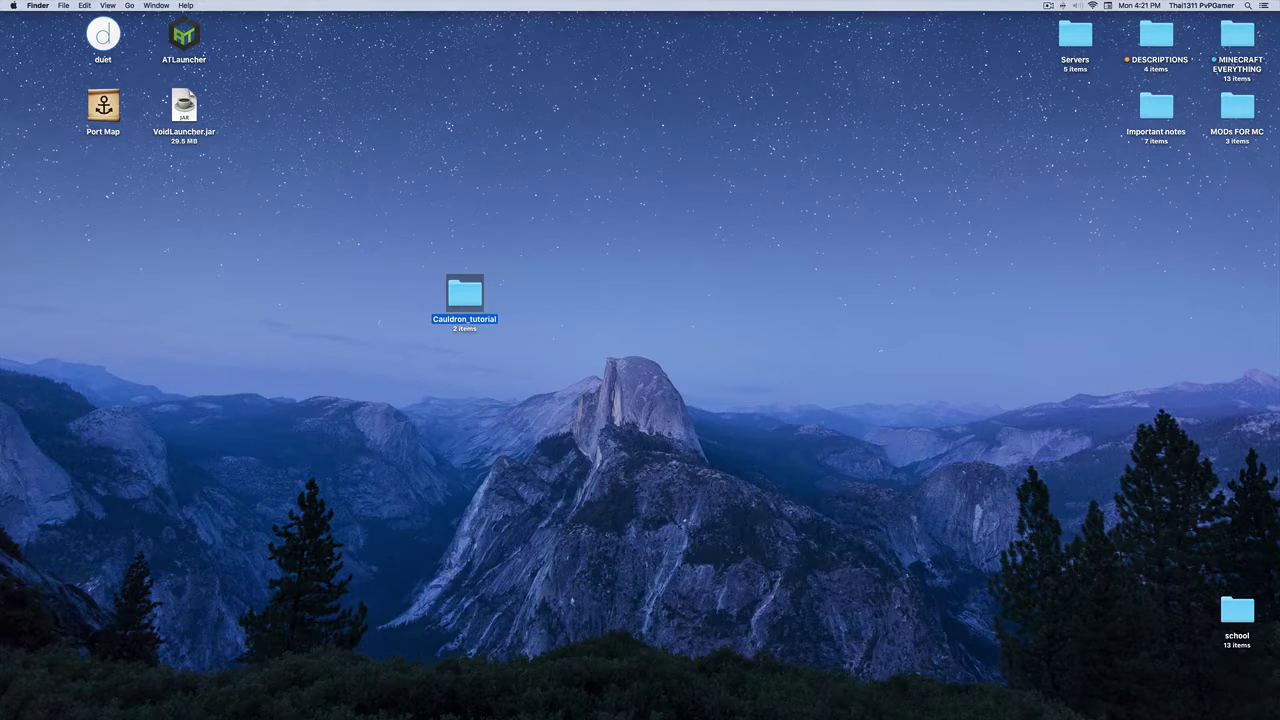
pyautogui.press('super+shift+BackSpace')
# - Confirm emptying the Trash, then reposition and open the Cauldron_tutorial folder
pyautogui.click(712, 229)
pyautogui.moveTo(465, 291); pyautogui.dragTo(613, 221)
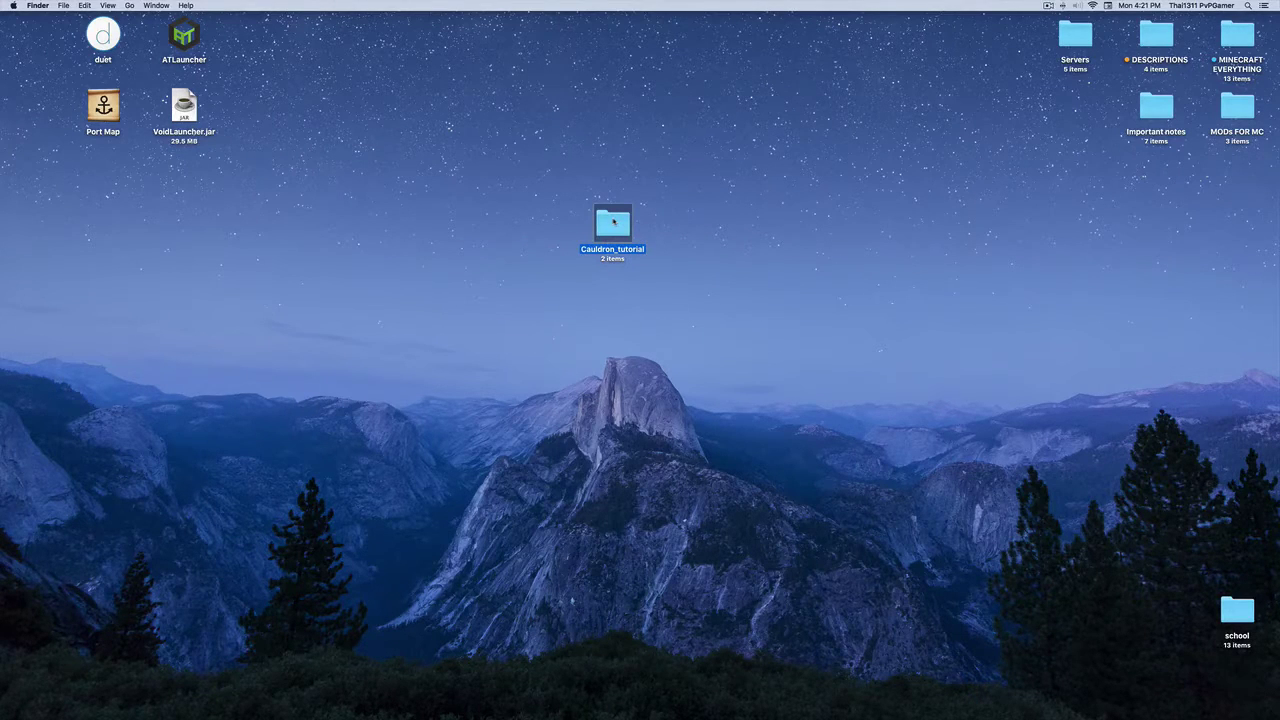
pyautogui.moveTo(712, 278); pyautogui.dragTo(585, 214)
pyautogui.doubleClick(614, 228)
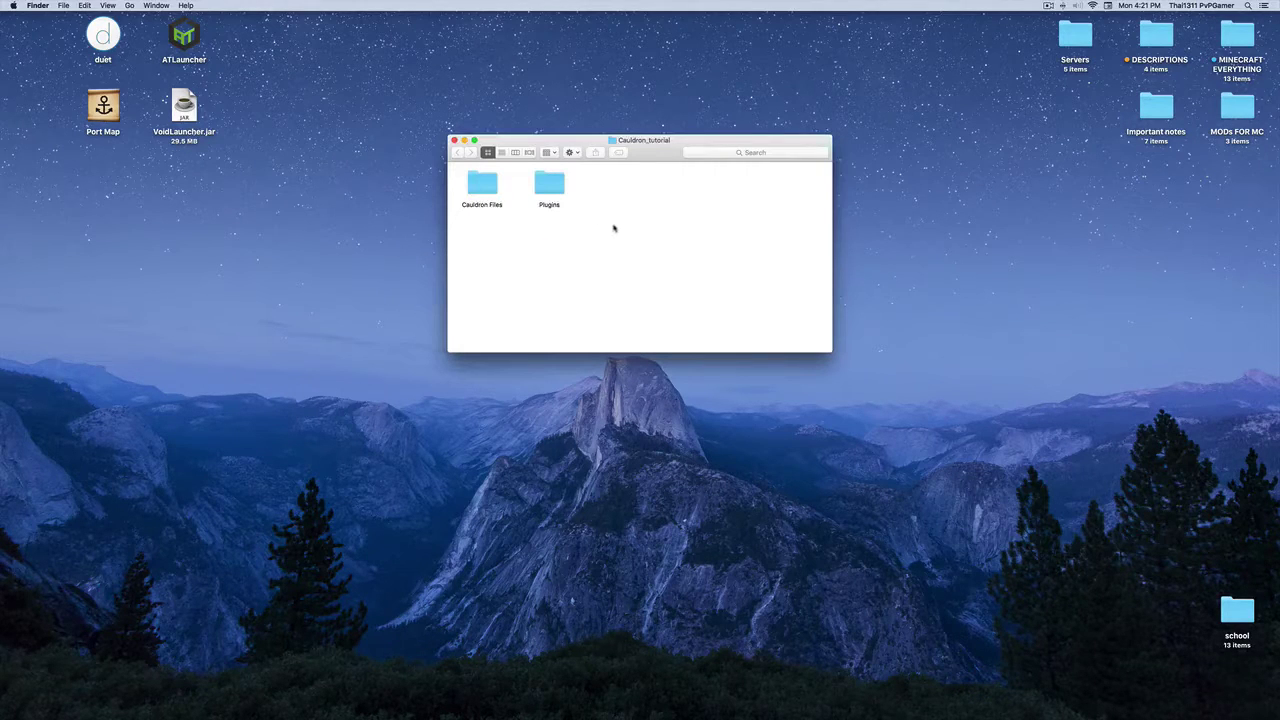
# - Set the Plugins folder aside at lower right, check its contents, then open Cauldron Files
pyautogui.click(557, 192)
pyautogui.moveTo(557, 192); pyautogui.dragTo(784, 318)
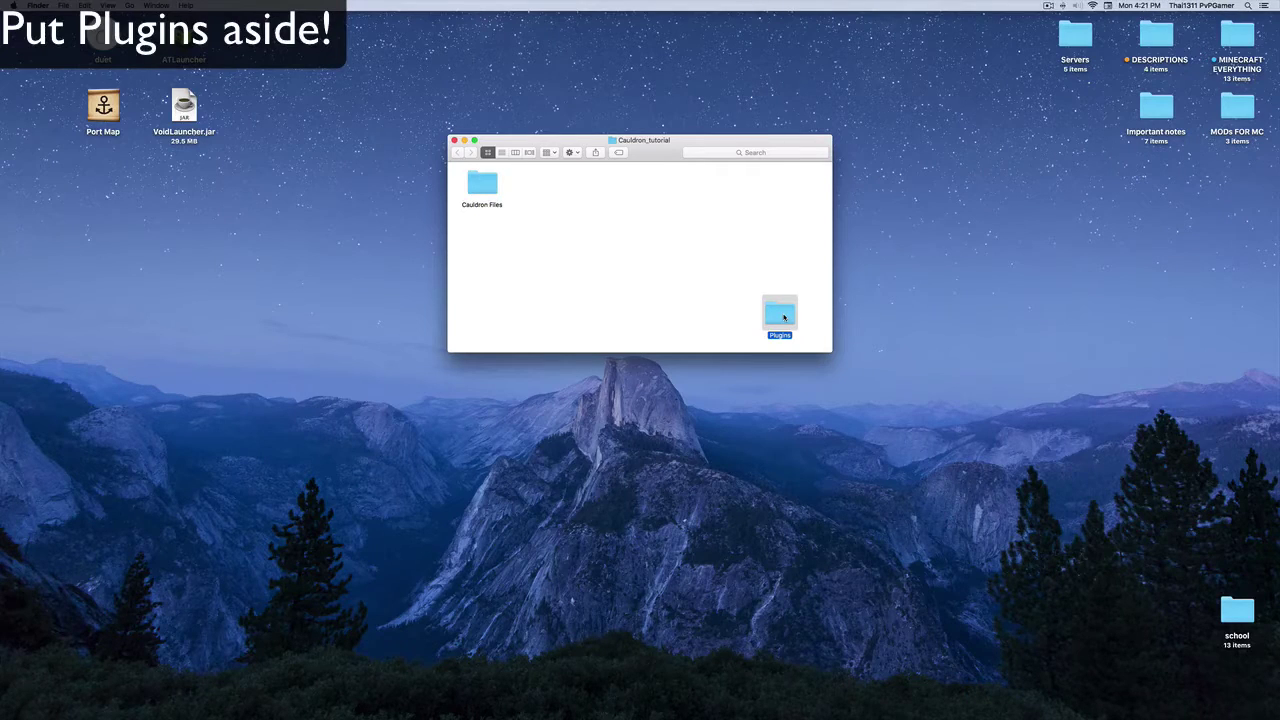
pyautogui.doubleClick(781, 316)
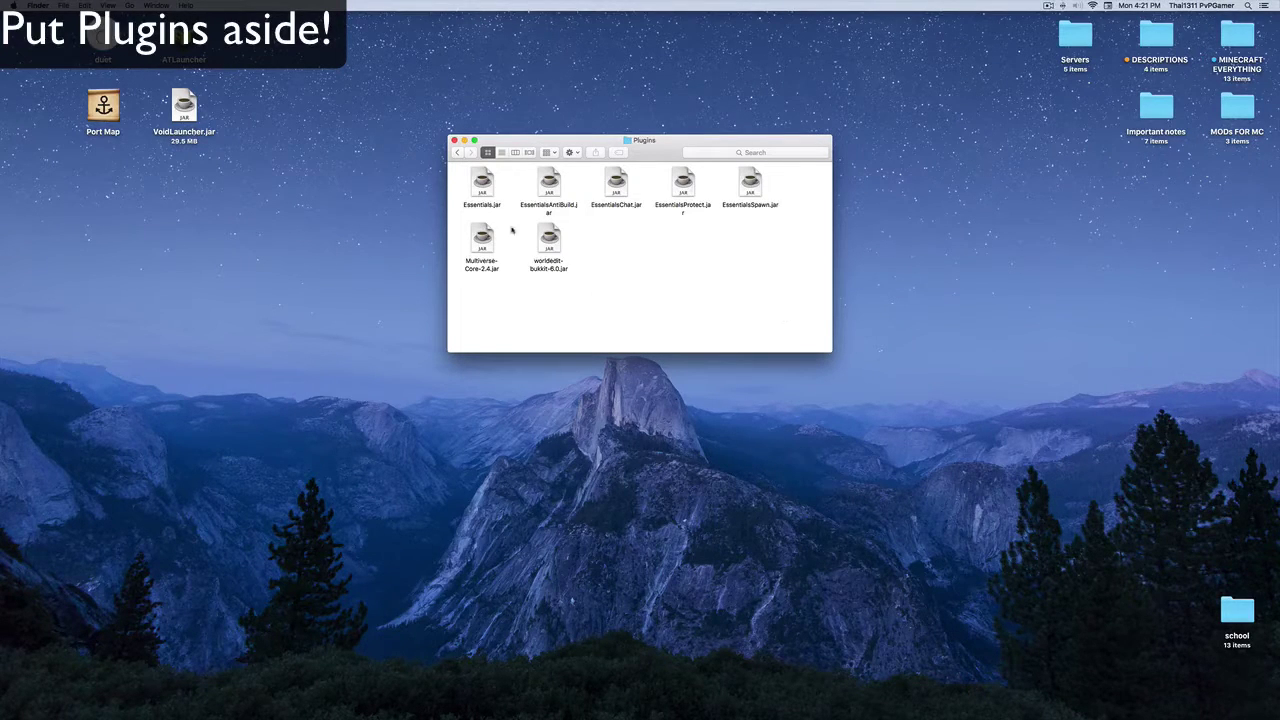
pyautogui.click(457, 152)
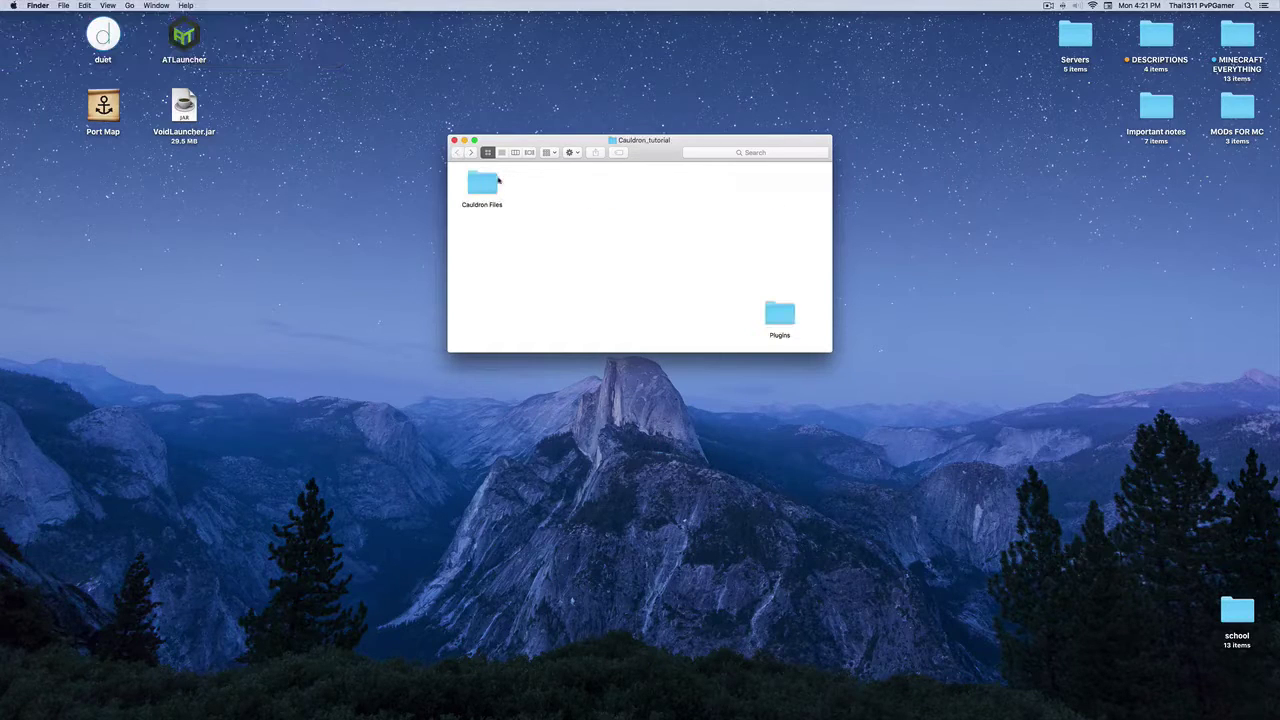
pyautogui.doubleClick(483, 176)
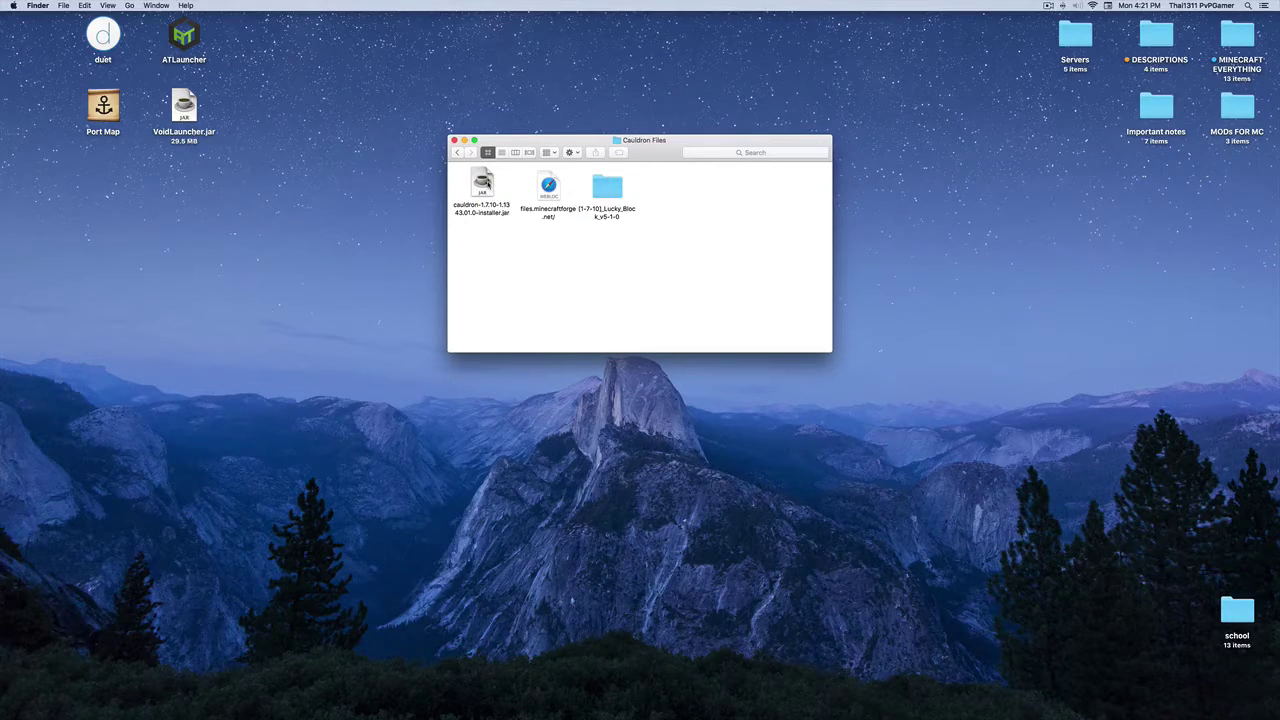
# - Move the Lucky Block folder aside and trash the files.minecraftforge.net web link
pyautogui.rightClick(549, 191)
pyautogui.click(532, 232)
pyautogui.moveTo(662, 164); pyautogui.dragTo(474, 210)
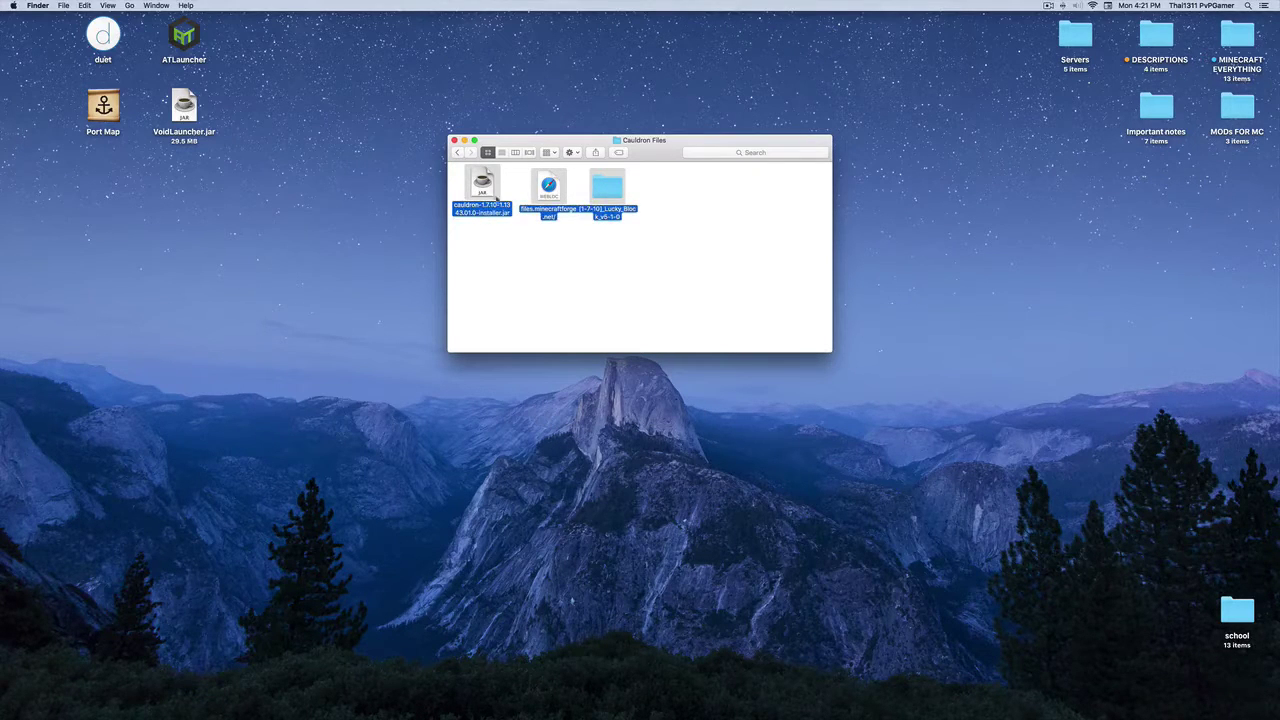
pyautogui.click(614, 240)
pyautogui.moveTo(607, 188); pyautogui.dragTo(782, 303)
pyautogui.moveTo(548, 185); pyautogui.dragTo(615, 272)
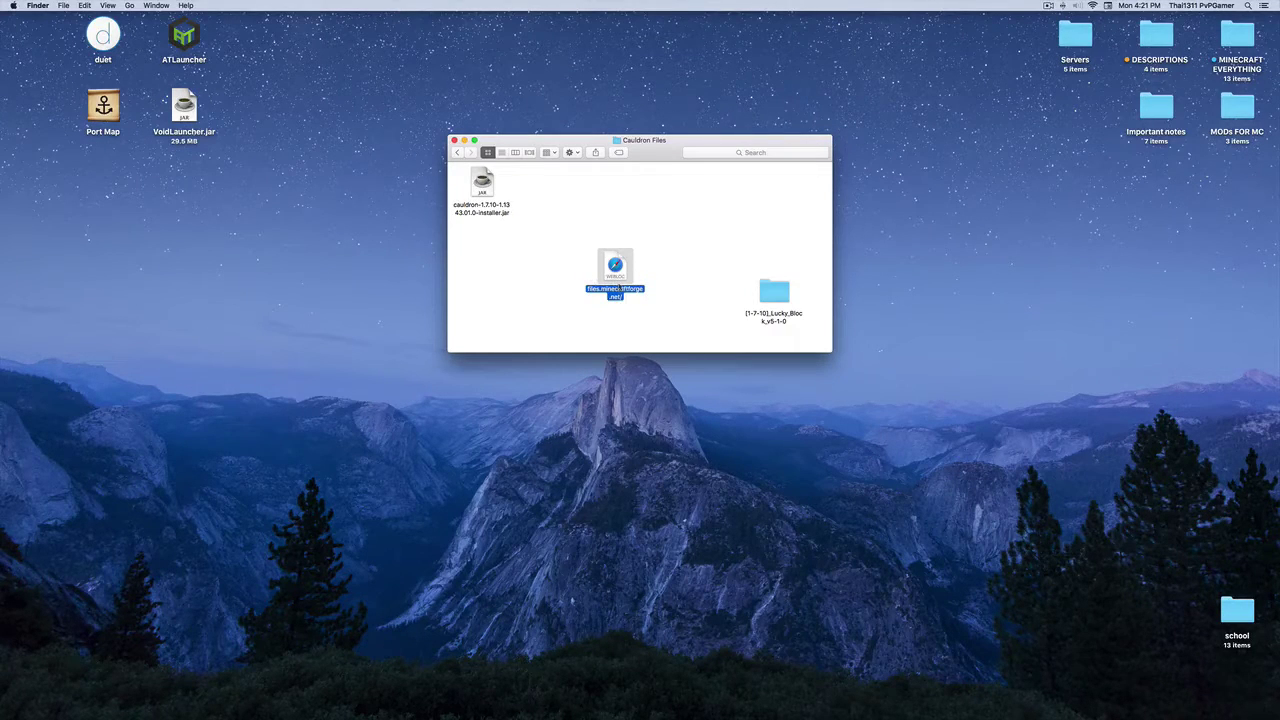
pyautogui.rightClick(617, 289)
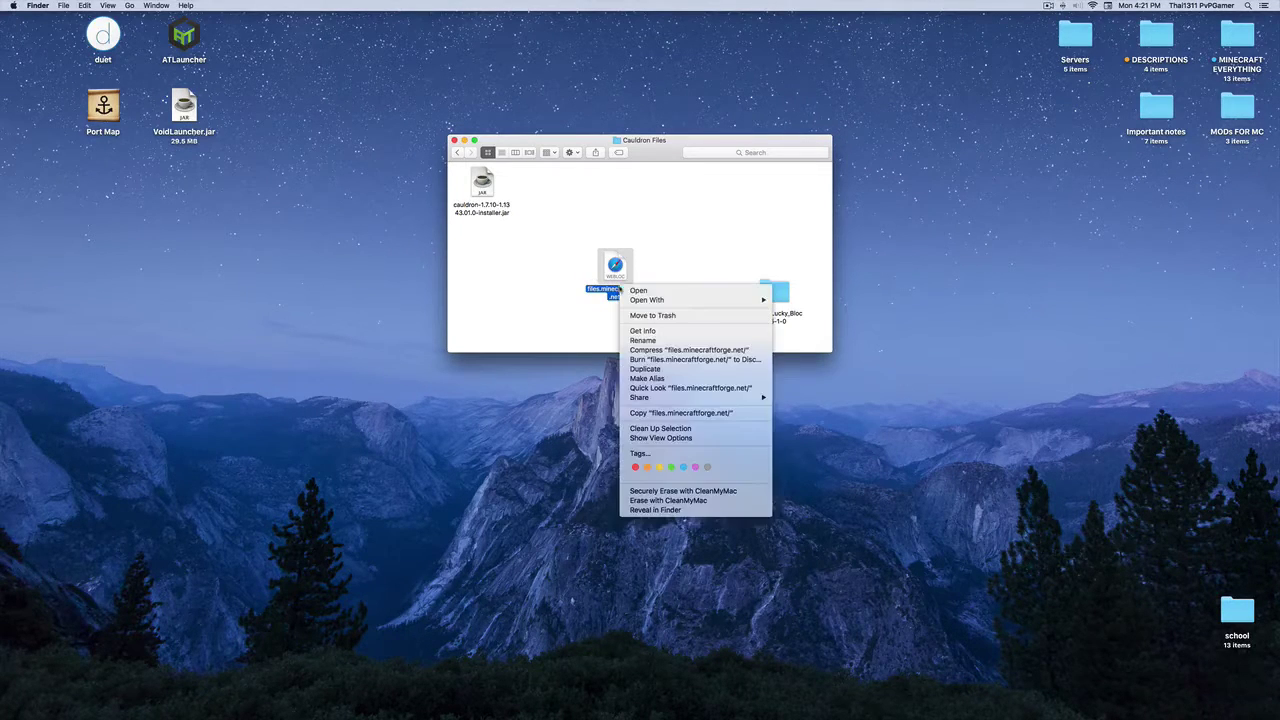
pyautogui.click(643, 315)
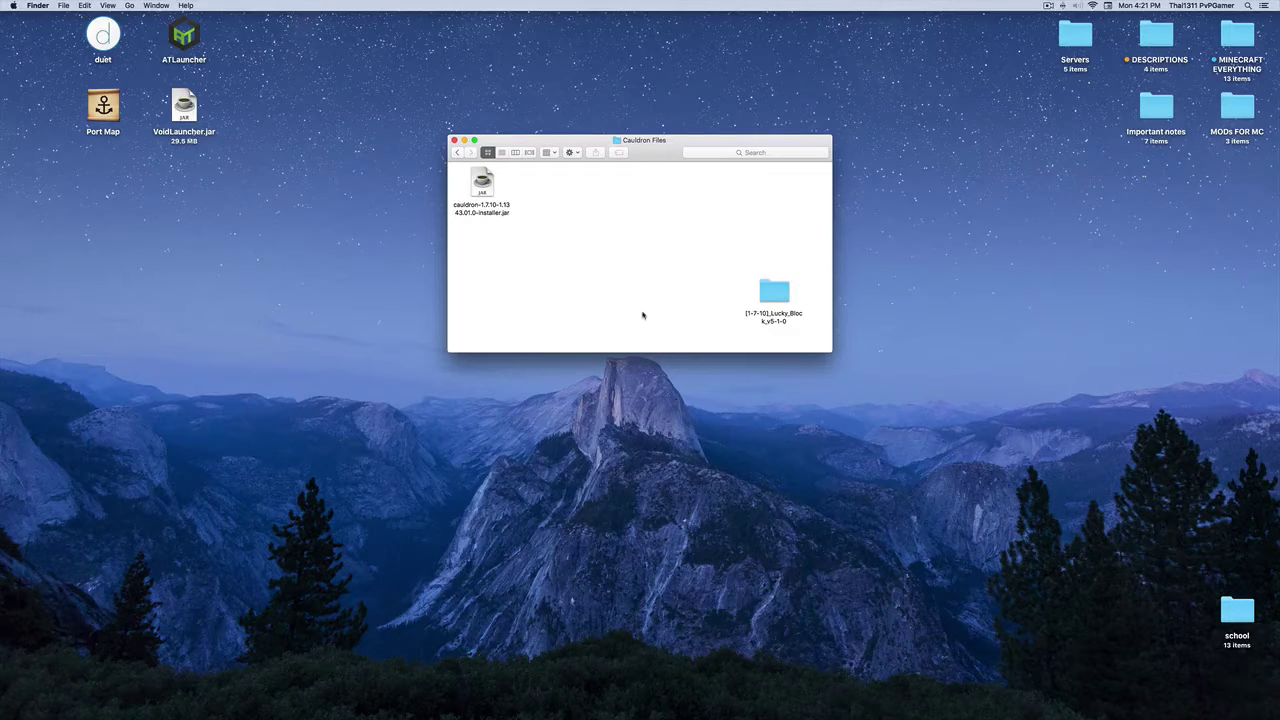
# - Put the cauldron-1.7.10 installer jar on the desktop, close the window, and place Cauldron_tutorial below Port Map
pyautogui.rightClick(496, 191)
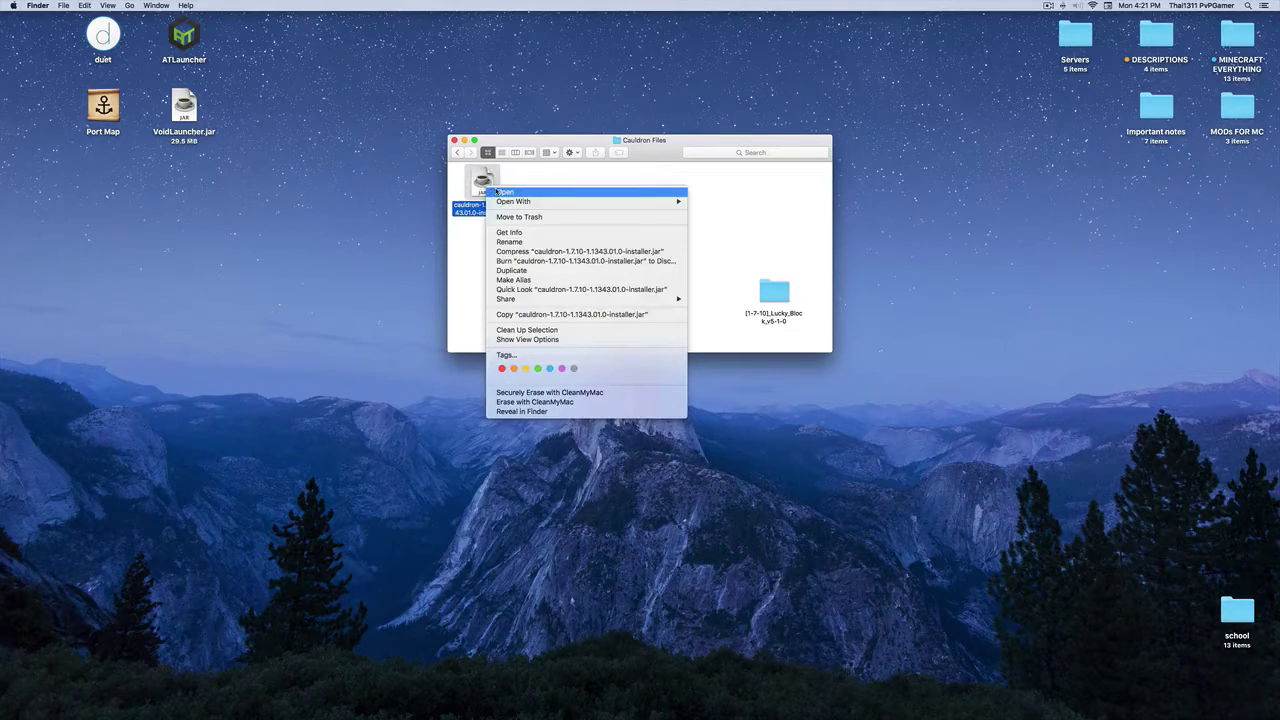
pyautogui.click(497, 191)
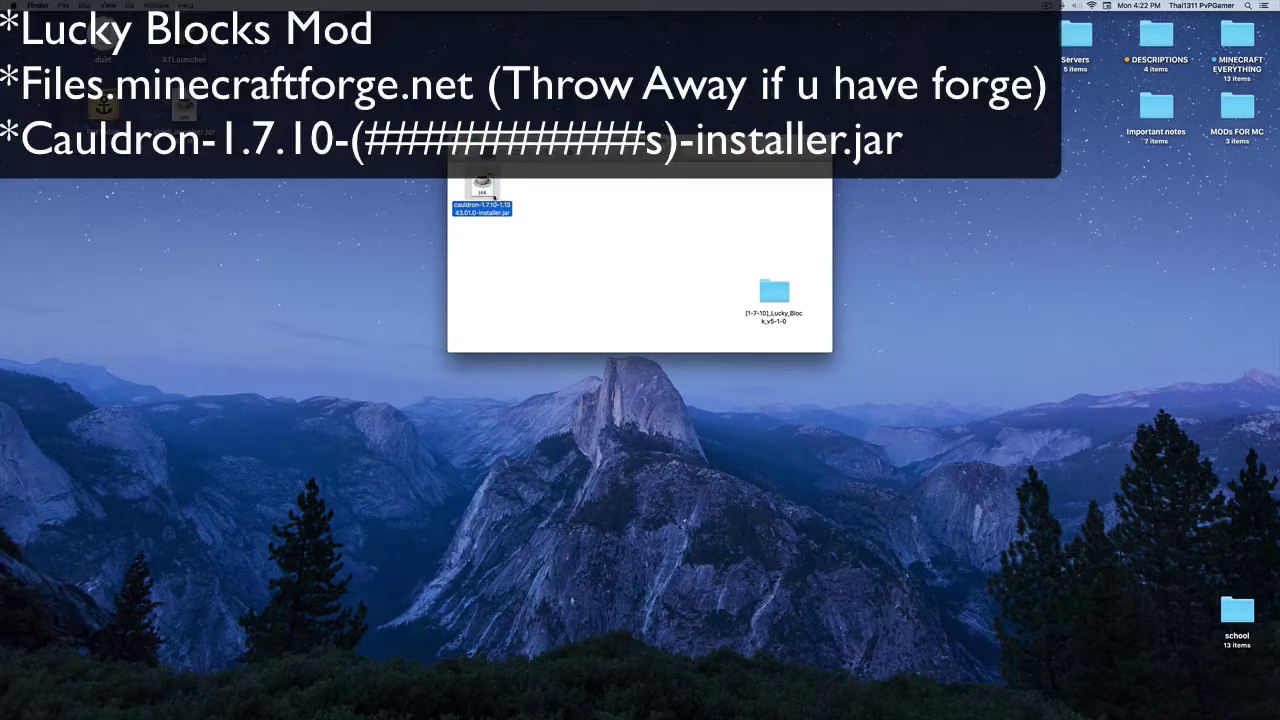
pyautogui.moveTo(507, 200); pyautogui.dragTo(712, 548)
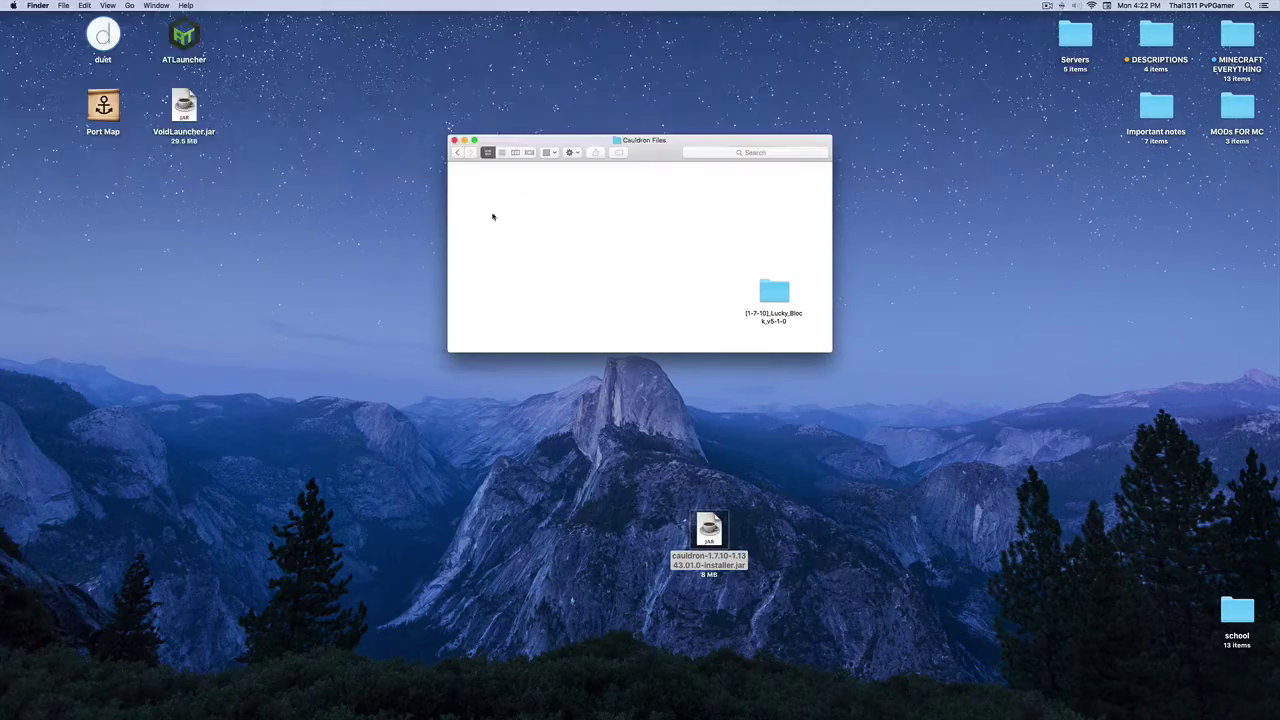
pyautogui.click(458, 138)
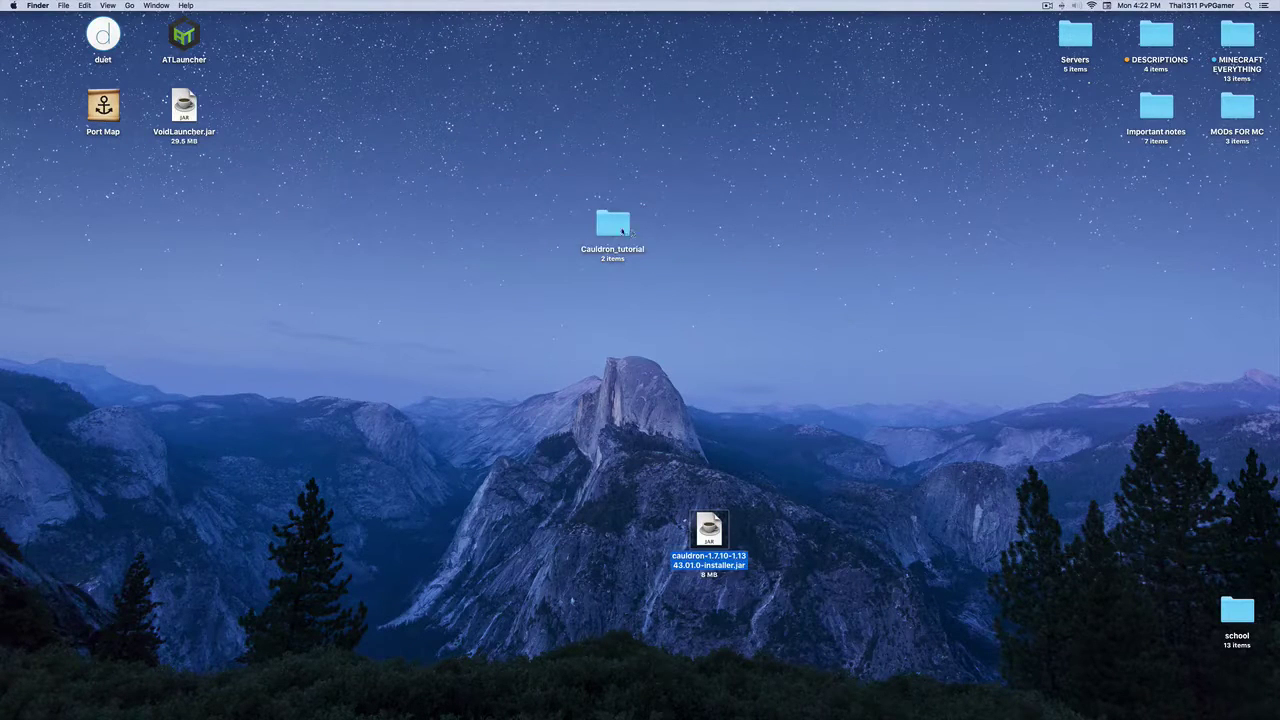
pyautogui.moveTo(622, 231); pyautogui.dragTo(108, 216)
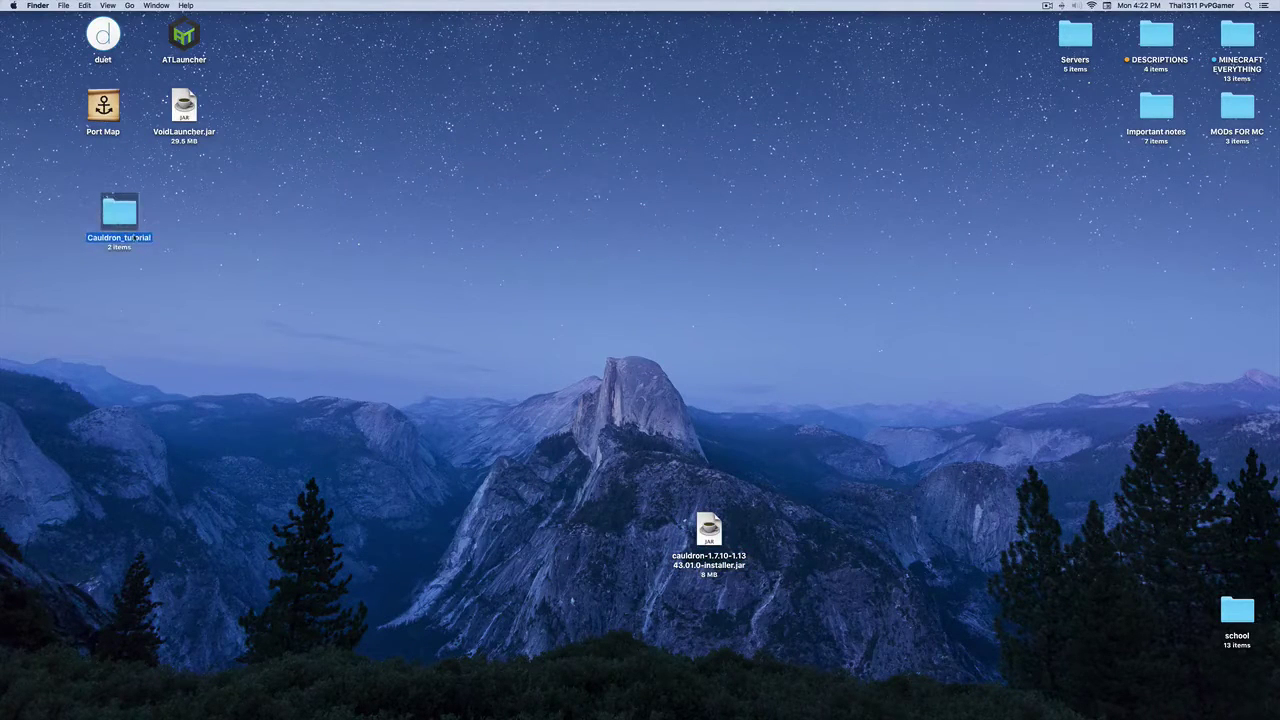